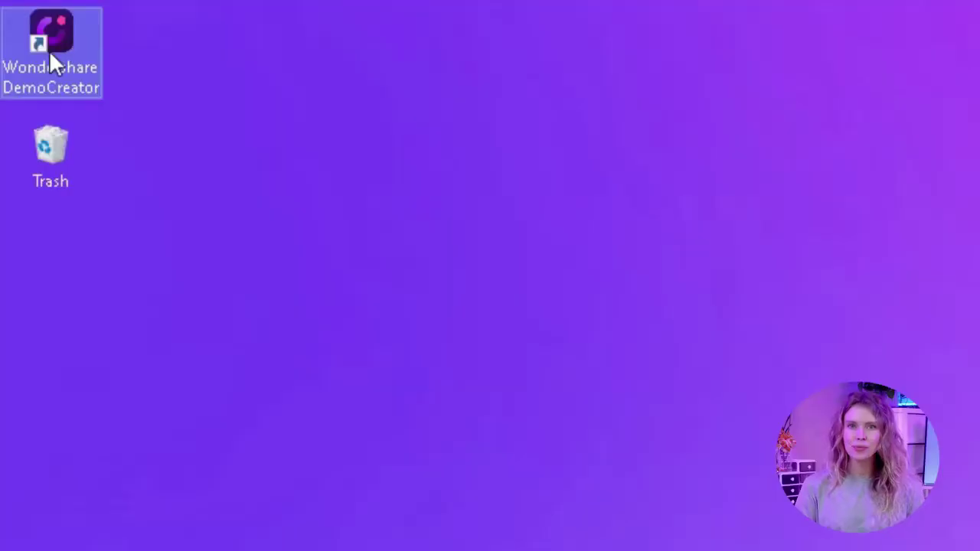
Step: Launch Wondershare DemoCreator from its desktop shortcut
double_click(51, 56)
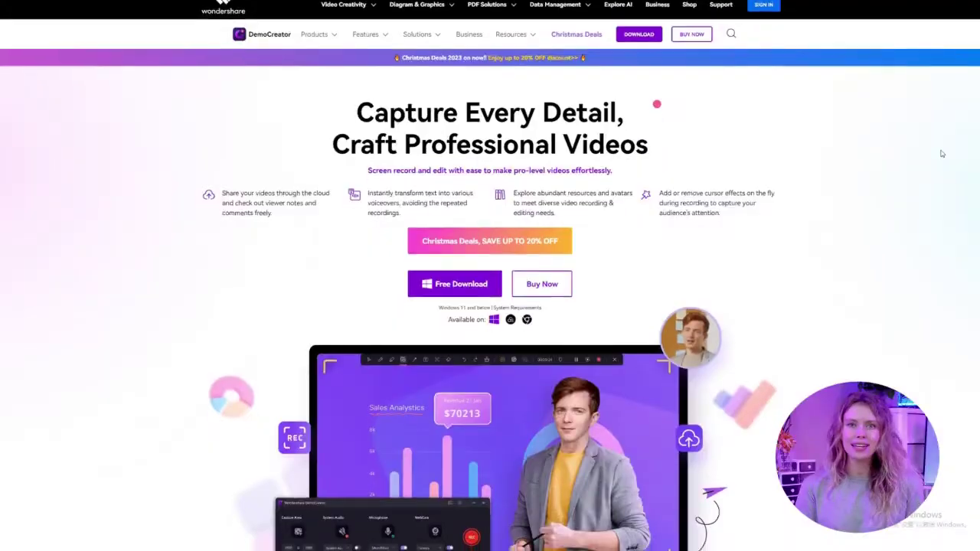
scroll(942, 153, down, 5)
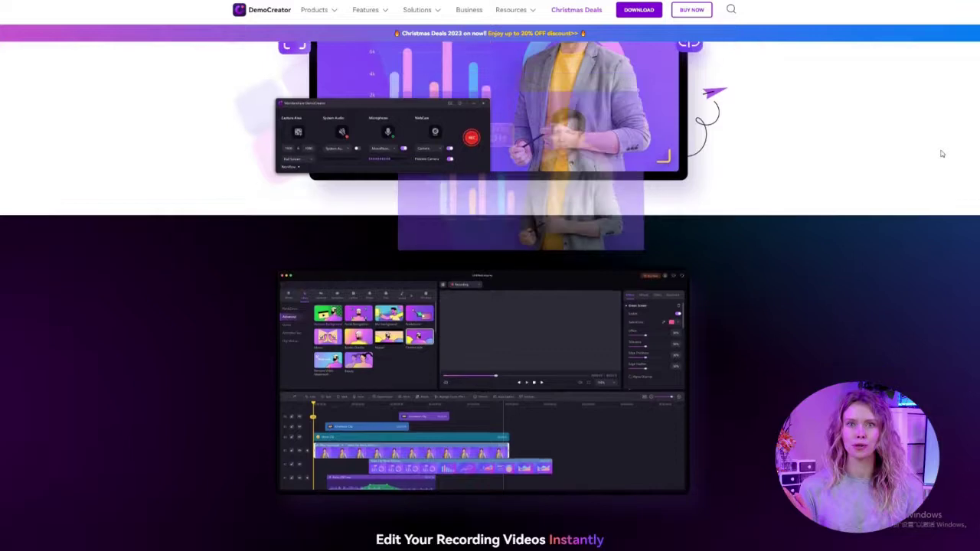
scroll(942, 154, down, 3)
scroll(942, 153, down, 7)
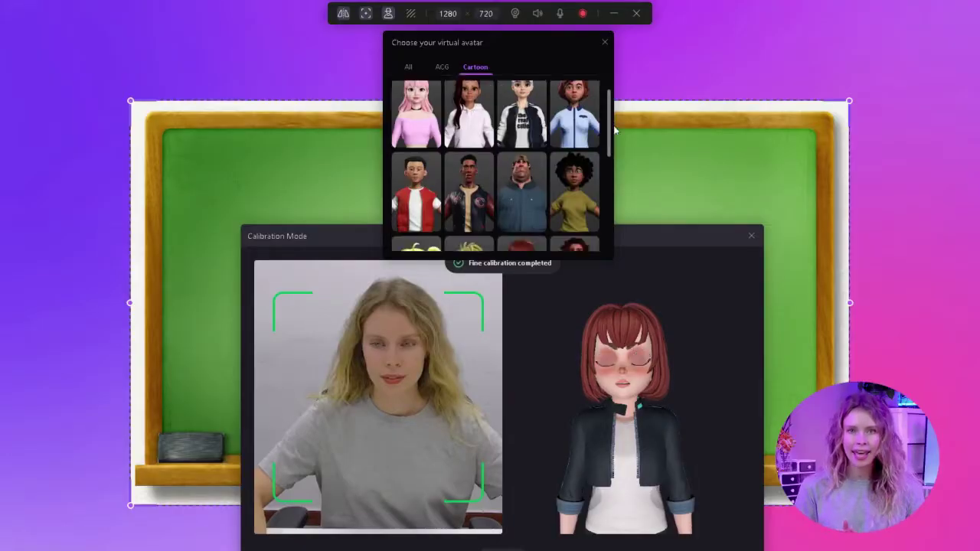
drag(616, 142, 615, 181)
click(441, 67)
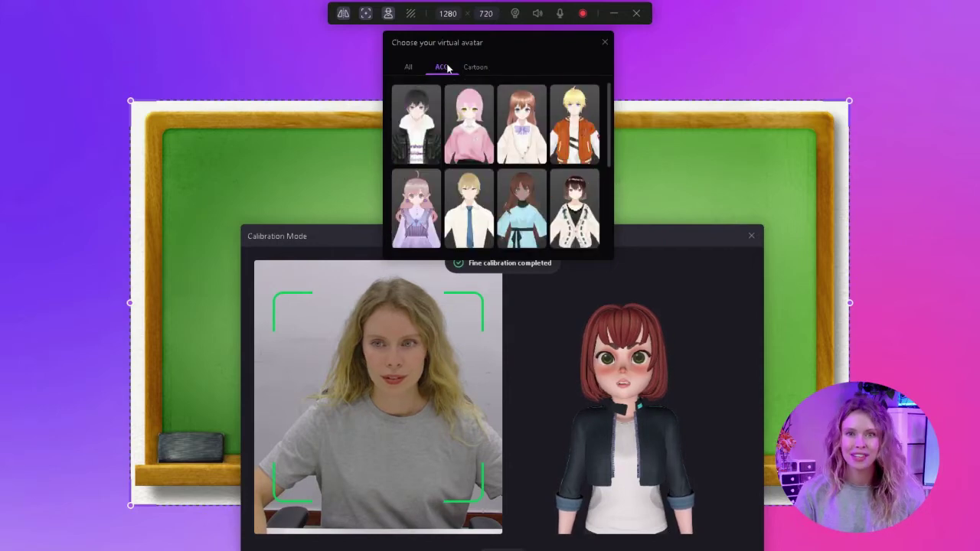
drag(609, 140, 613, 176)
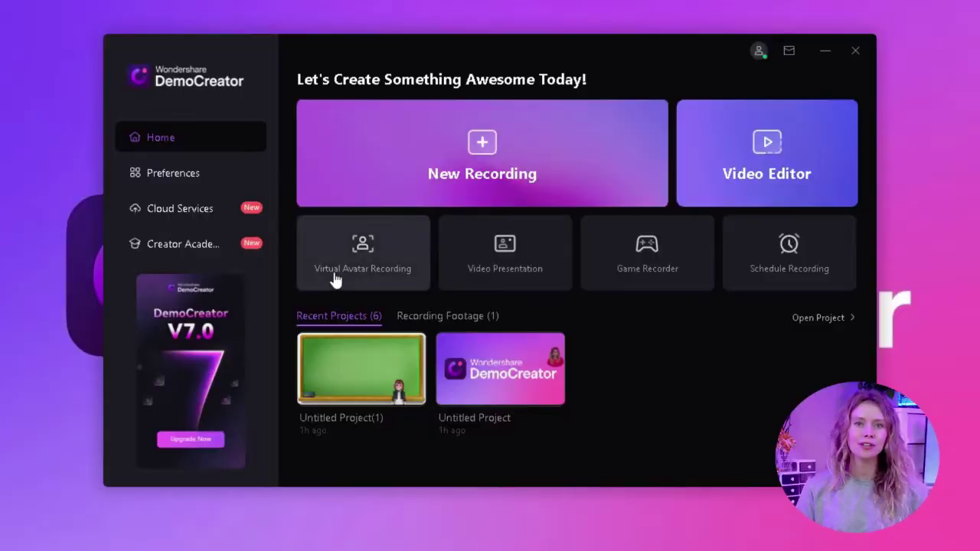
click(334, 277)
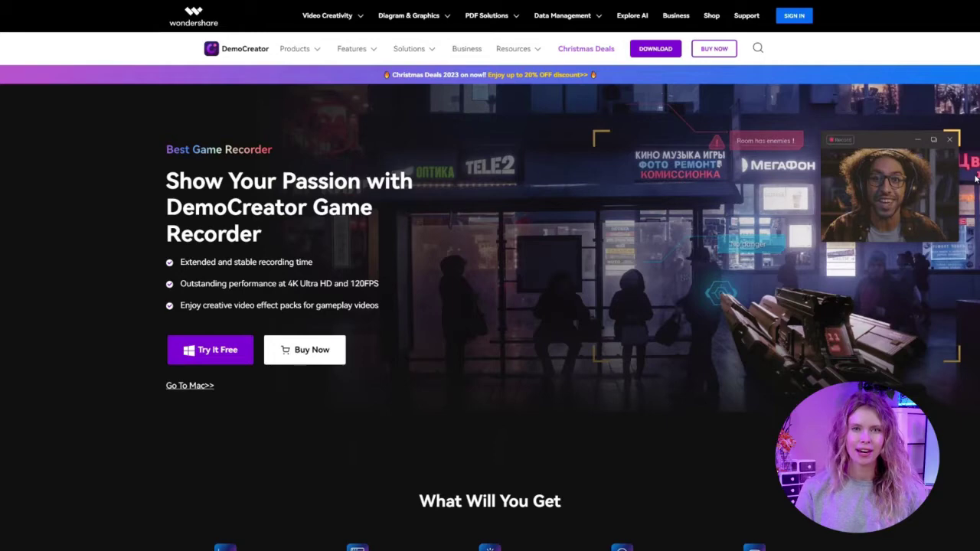
scroll(975, 178, down, 5)
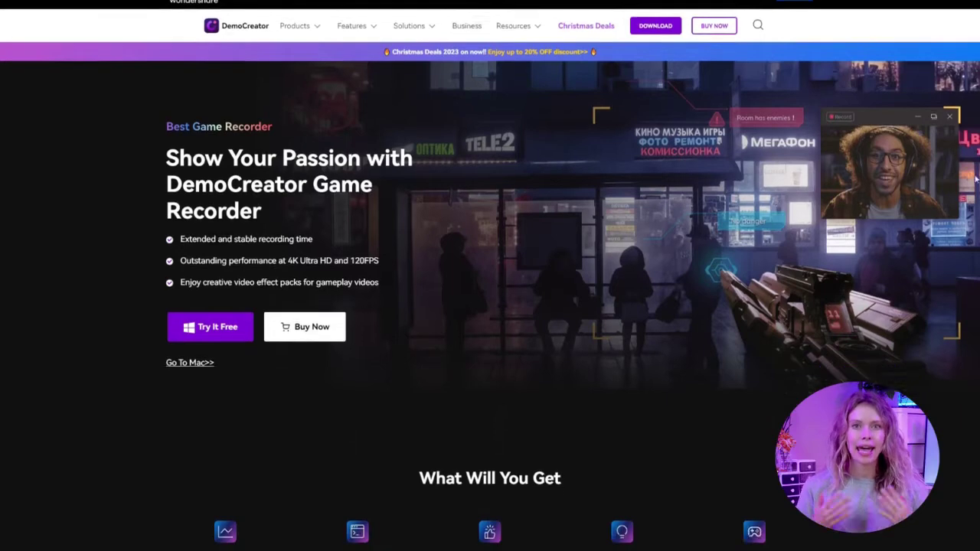
scroll(975, 178, down, 3)
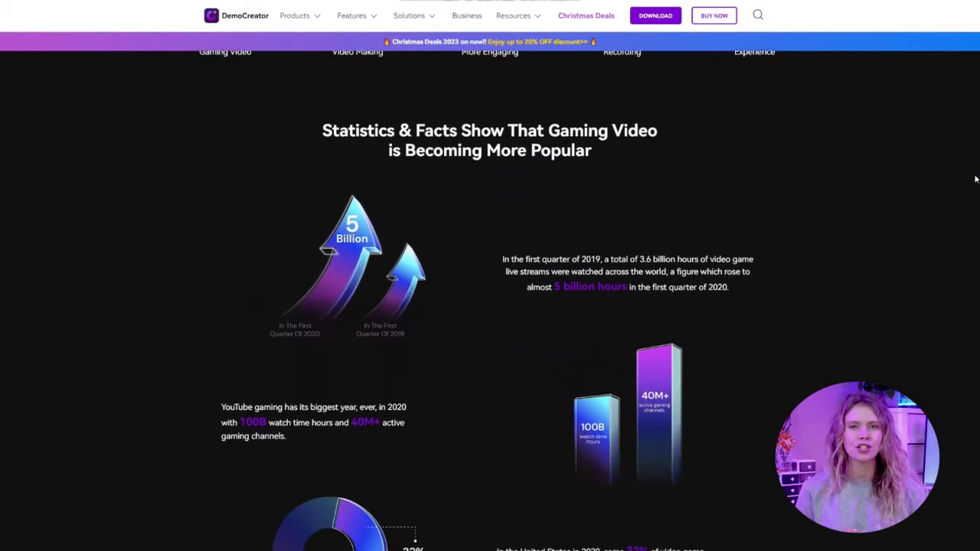
scroll(975, 179, down, 4)
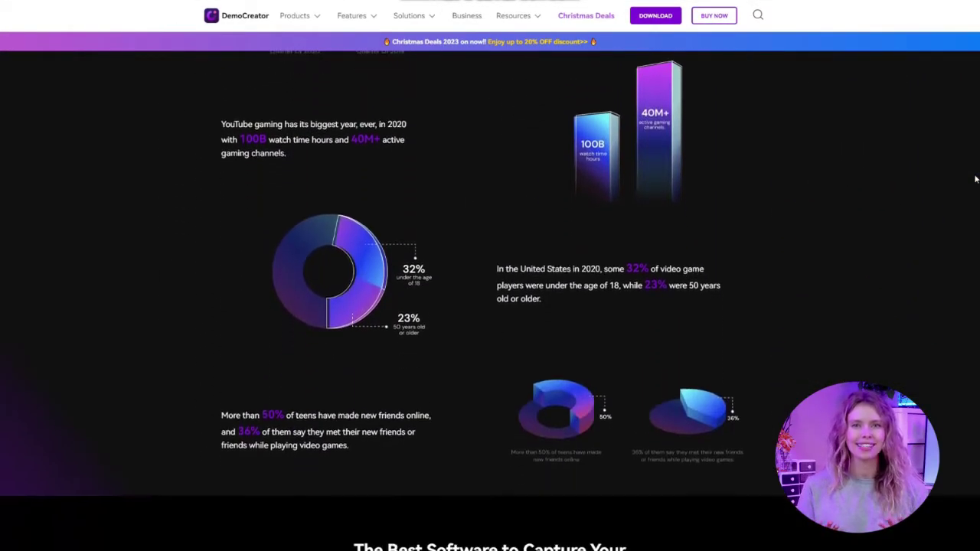
scroll(975, 178, down, 4)
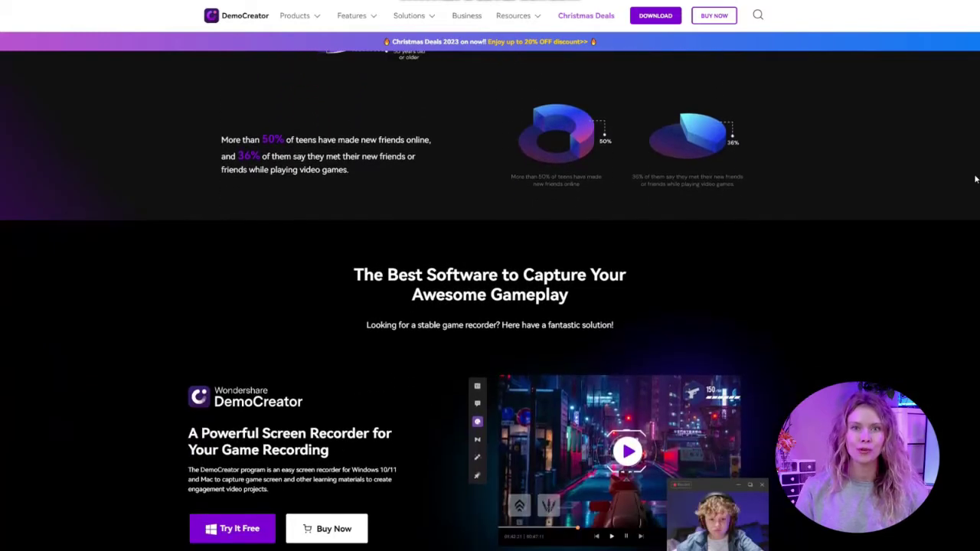
scroll(975, 178, down, 3)
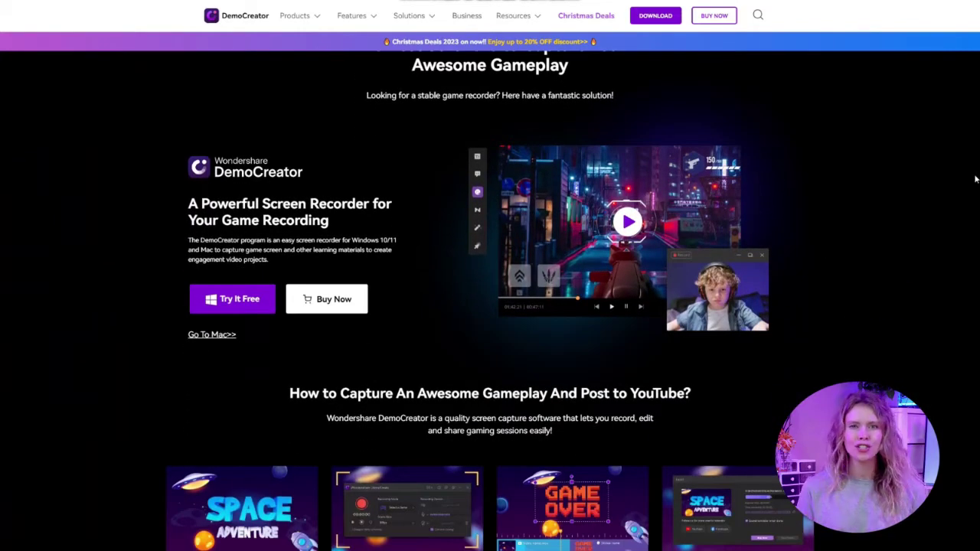
scroll(975, 178, down, 3)
scroll(975, 178, down, 4)
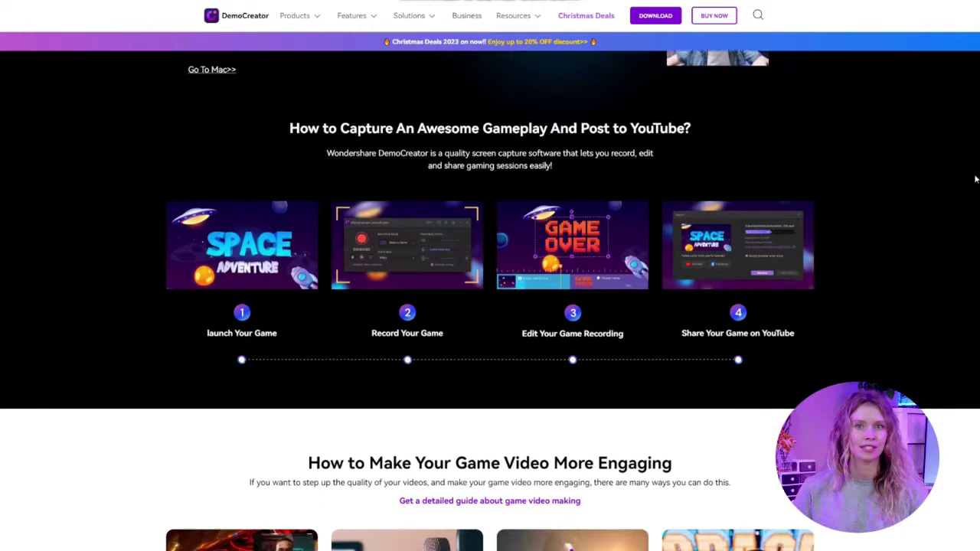
scroll(975, 178, down, 2)
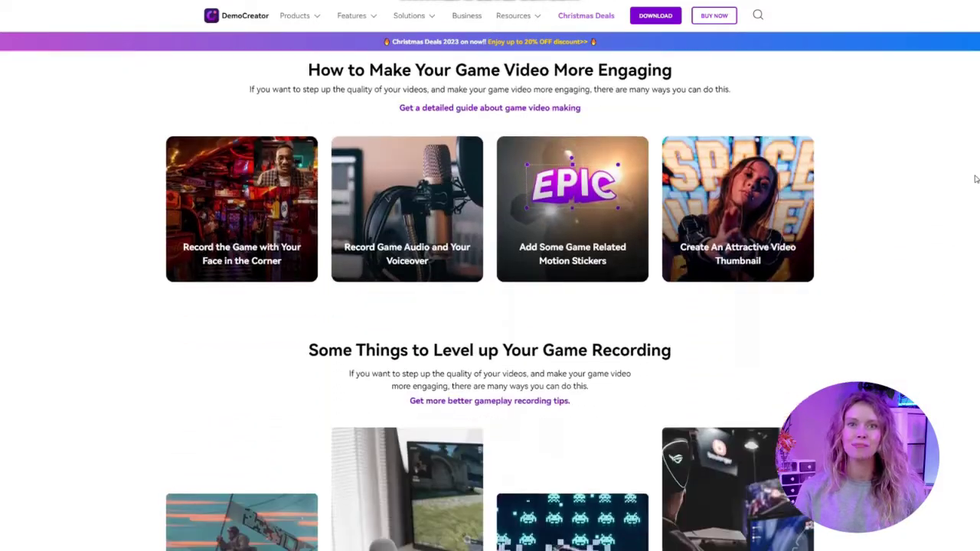
scroll(975, 178, down, 3)
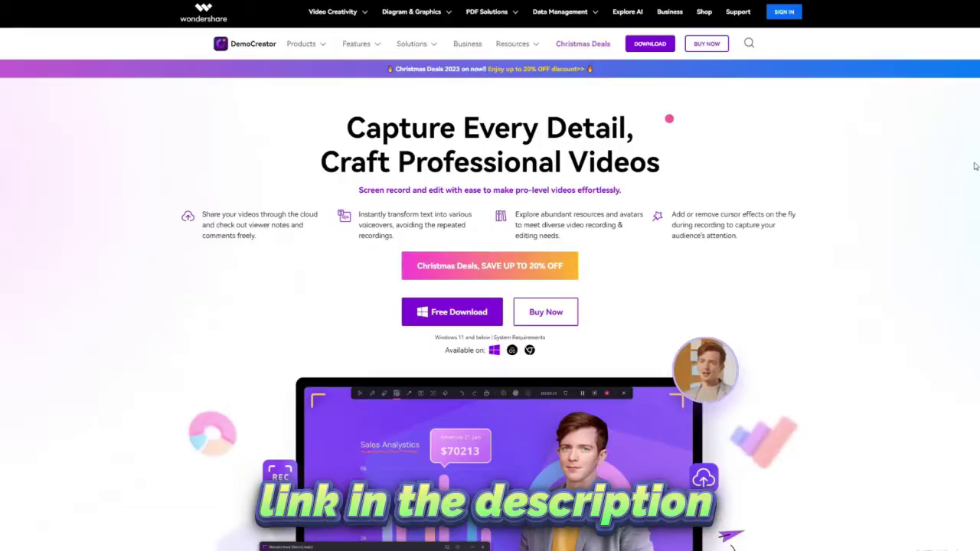
Step: Scroll the DemoCreator web page down to the Versatile Recording section with AI Avatars and Virtual Camera
scroll(973, 165, down, 5)
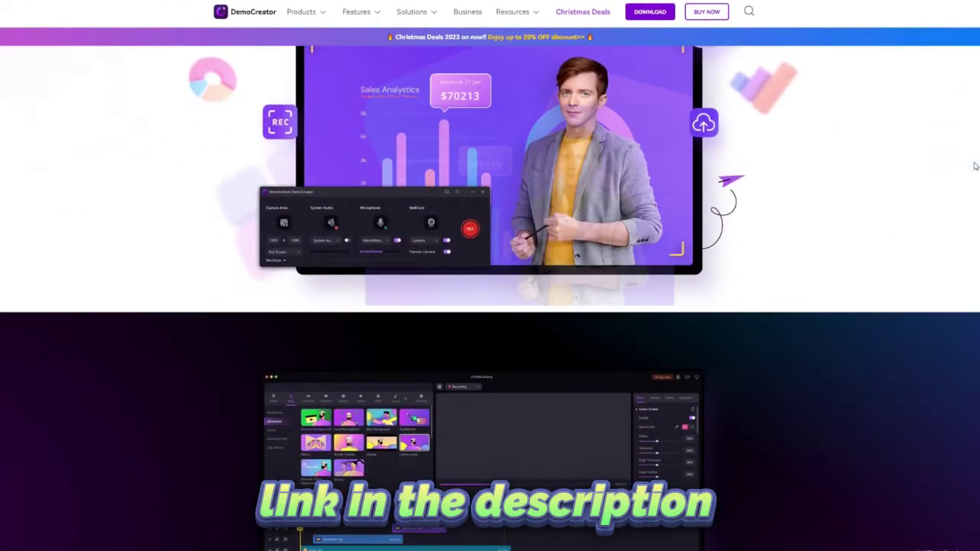
scroll(974, 164, down, 6)
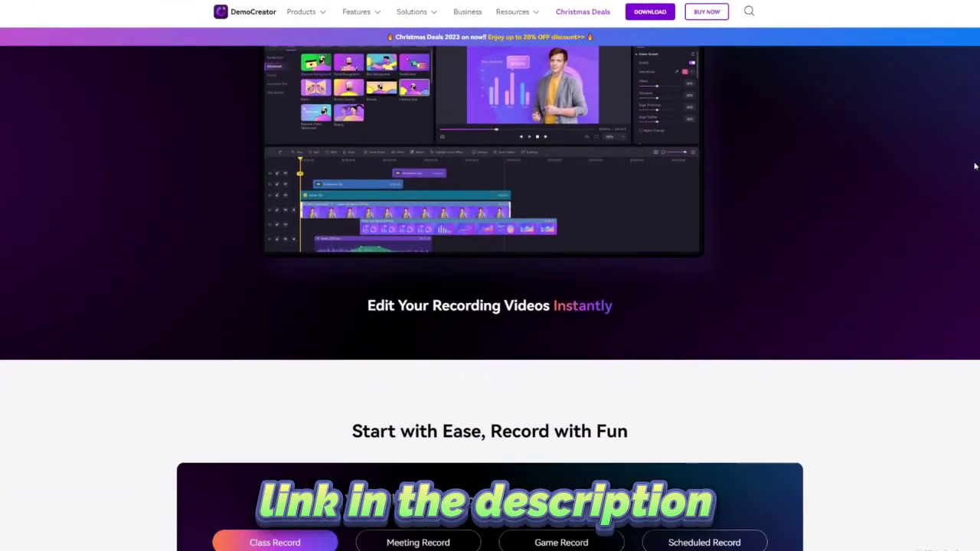
scroll(975, 167, down, 5)
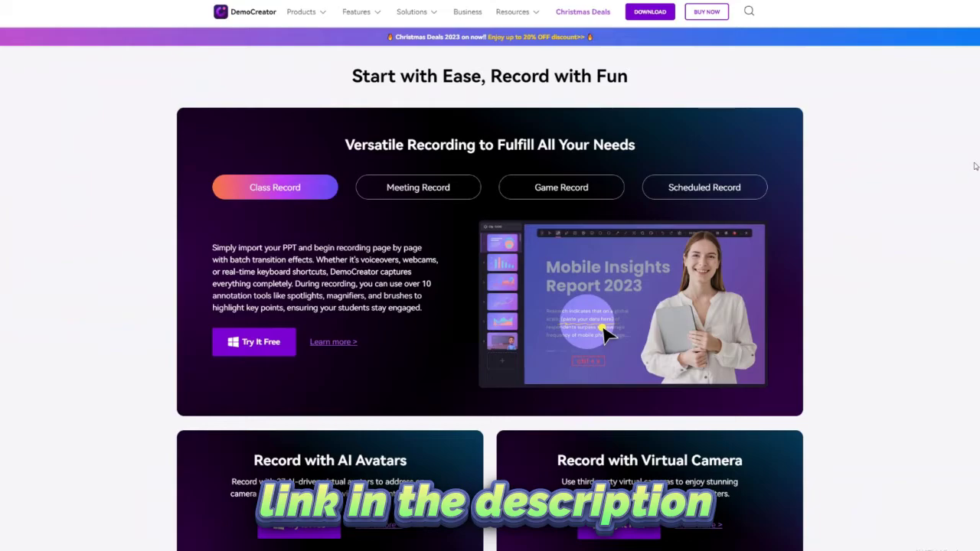
scroll(975, 166, down, 1)
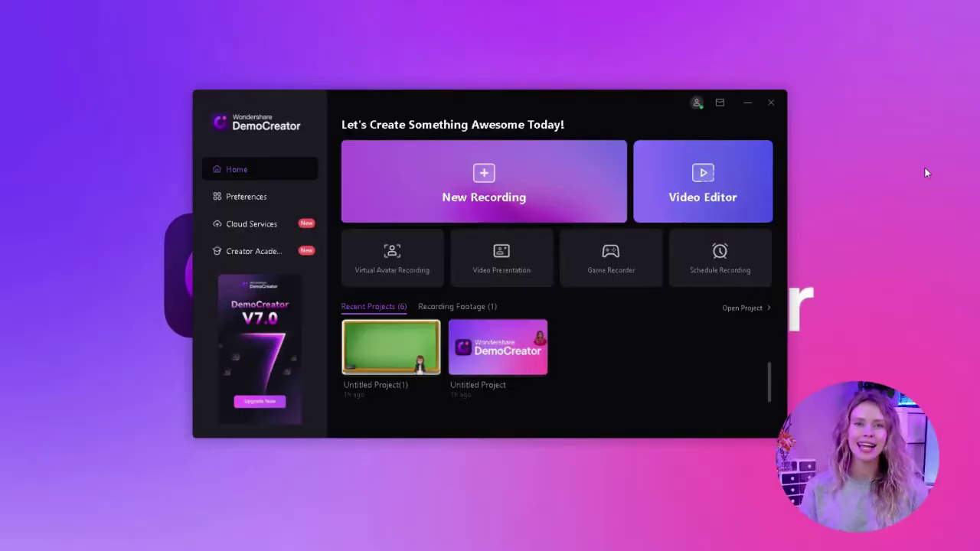
Step: Start a virtual avatar recording and open avatar calibration, checking the available cameras
click(372, 278)
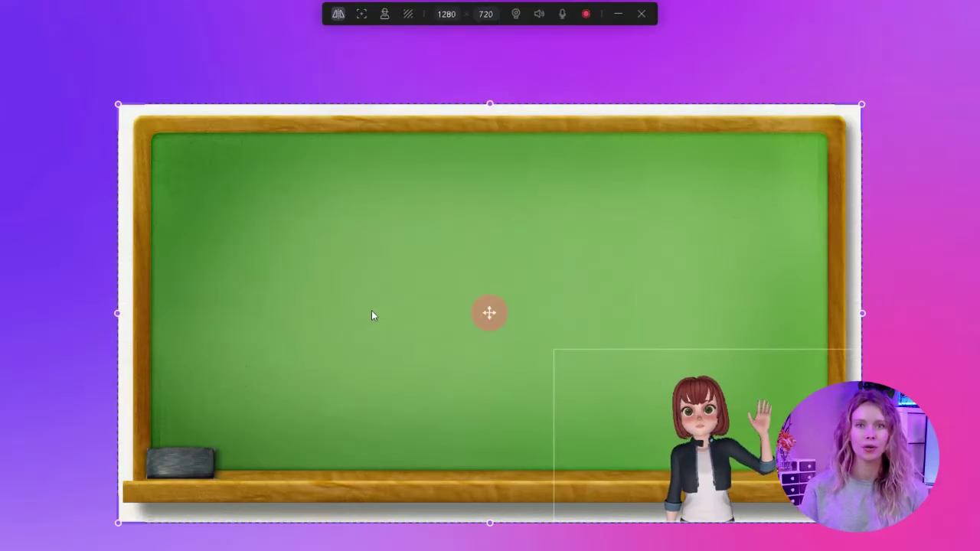
click(386, 14)
click(517, 14)
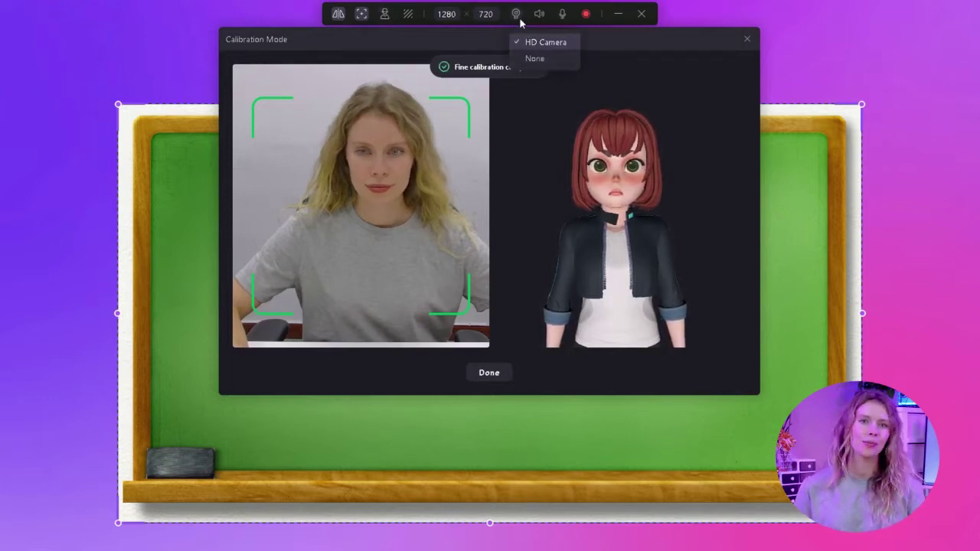
click(517, 13)
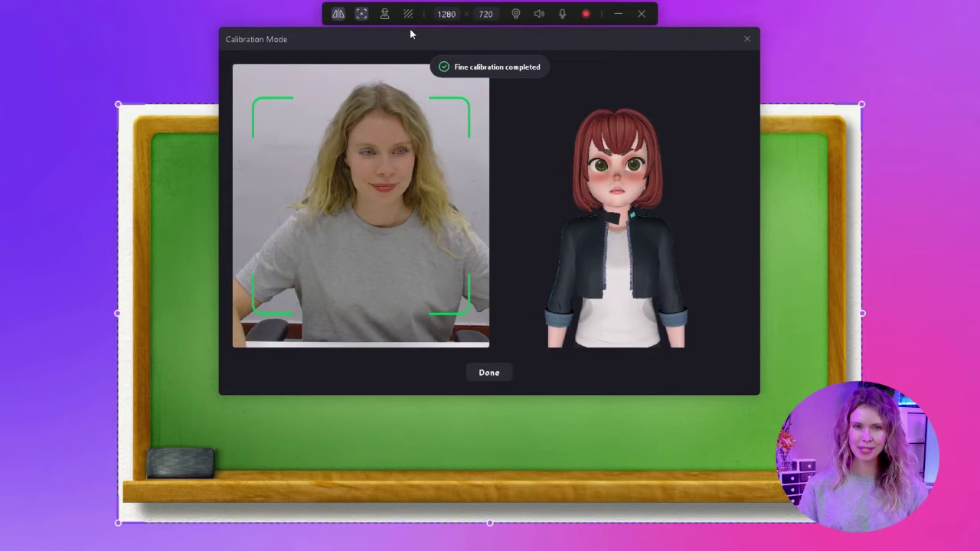
Step: Browse the ACG and Cartoon avatar collections in the avatar picker
click(385, 14)
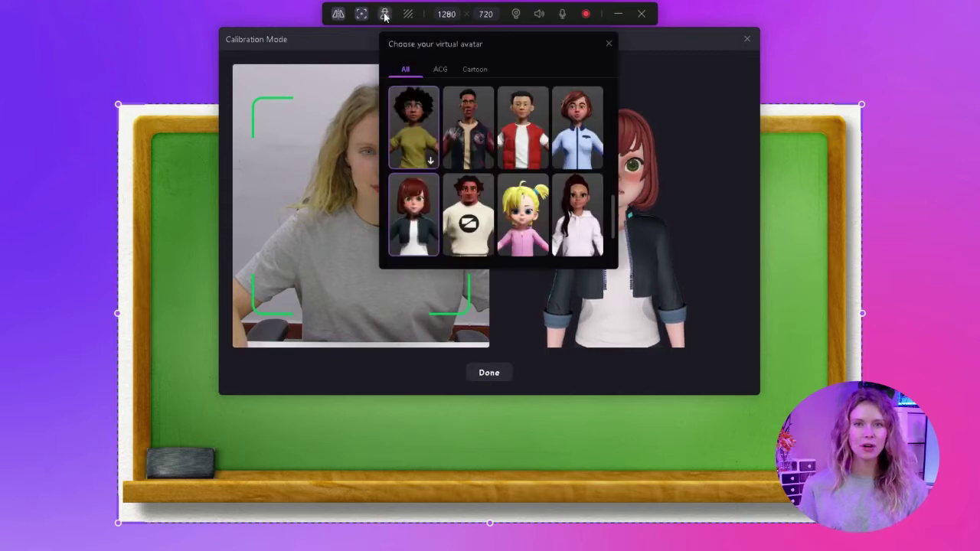
click(443, 70)
click(473, 69)
scroll(620, 136, down, 5)
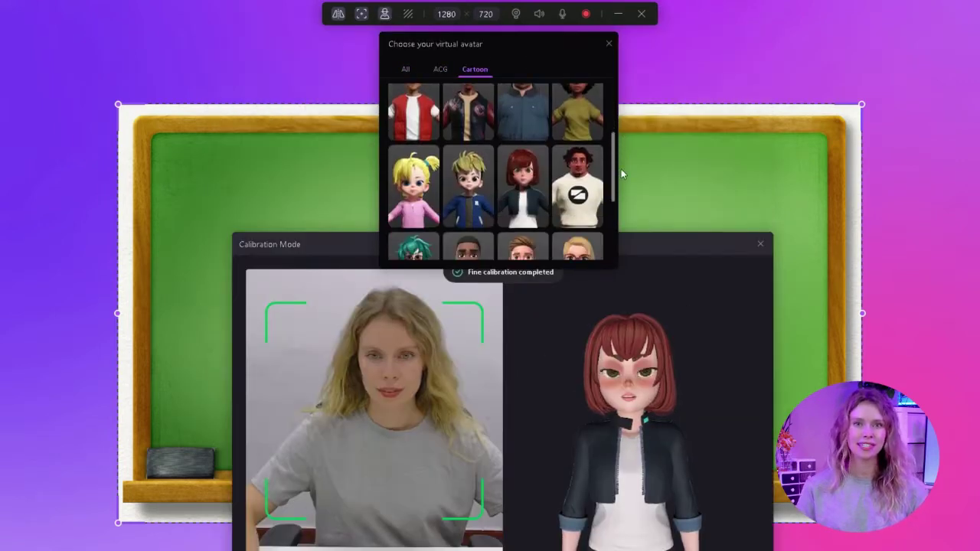
click(444, 69)
drag(613, 145, 616, 225)
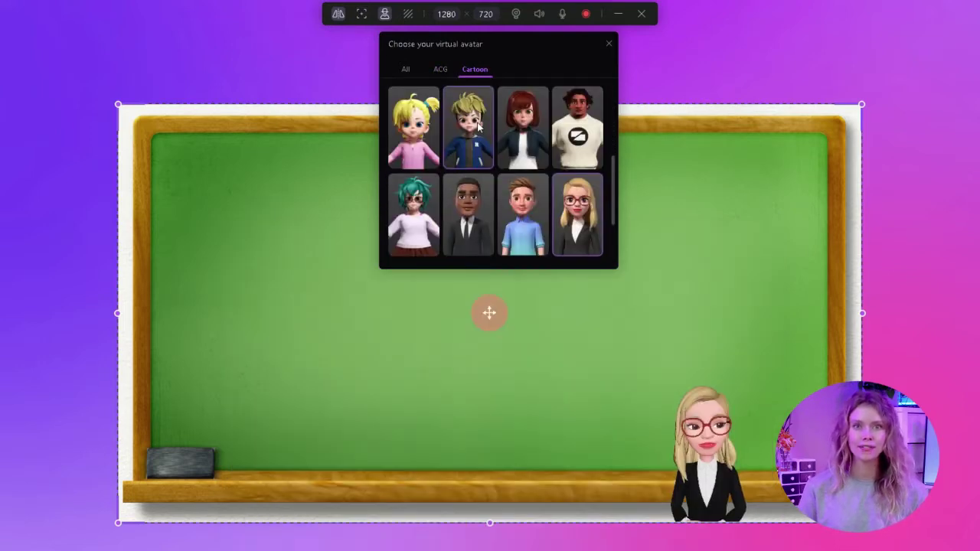
Step: Try several cartoon avatars, then choose the red-haired cartoon girl
click(468, 126)
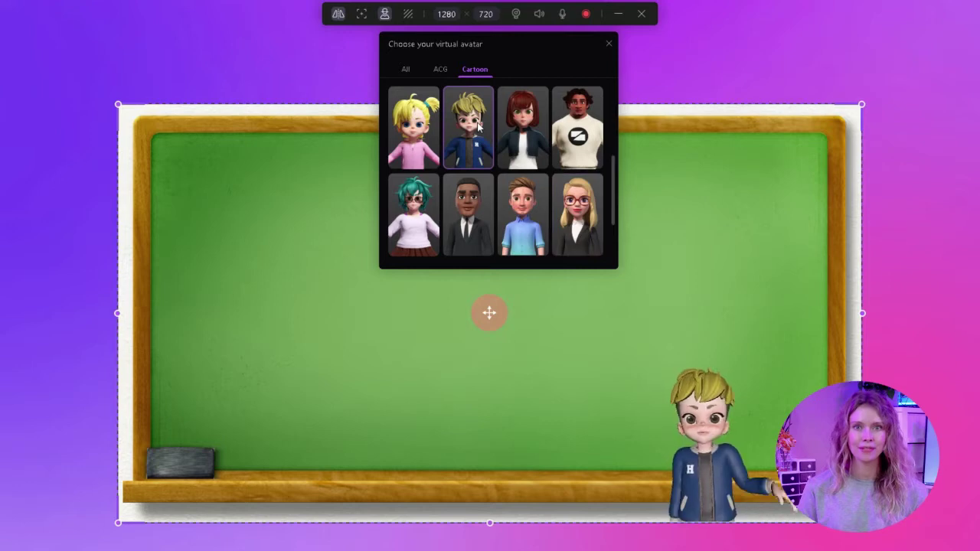
click(427, 132)
click(577, 219)
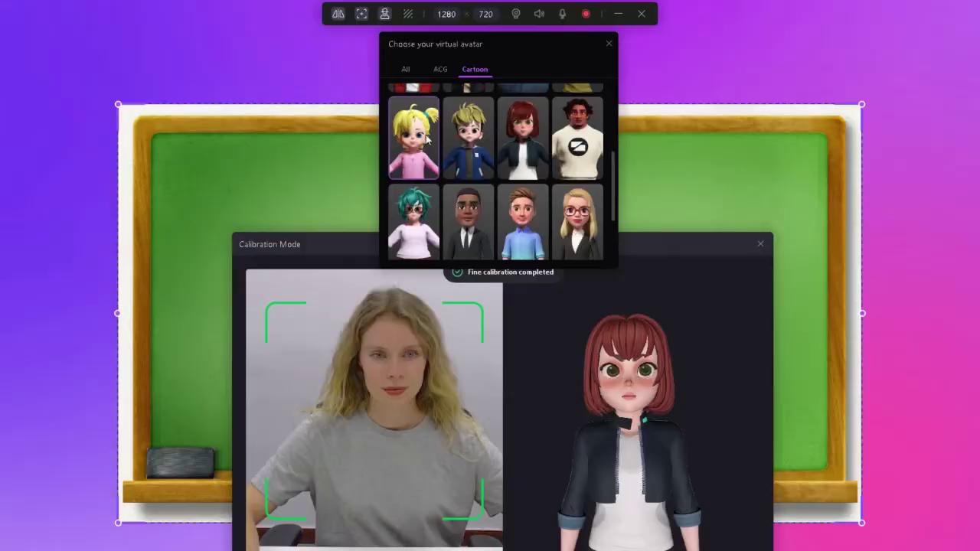
click(427, 138)
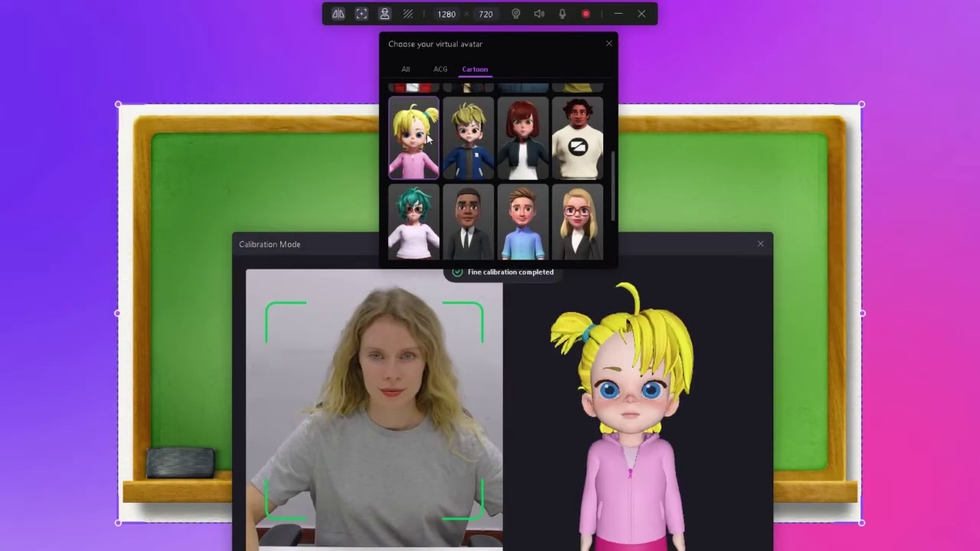
click(463, 149)
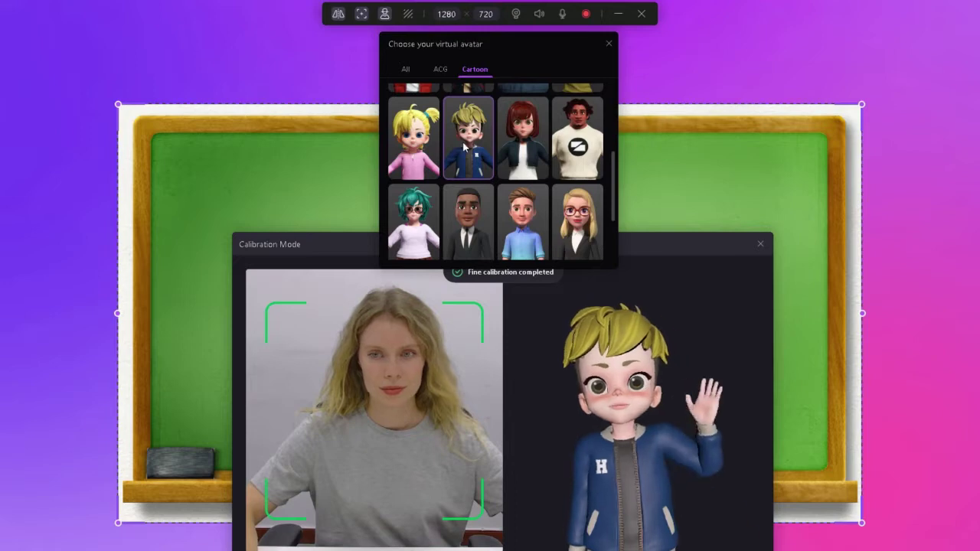
click(517, 145)
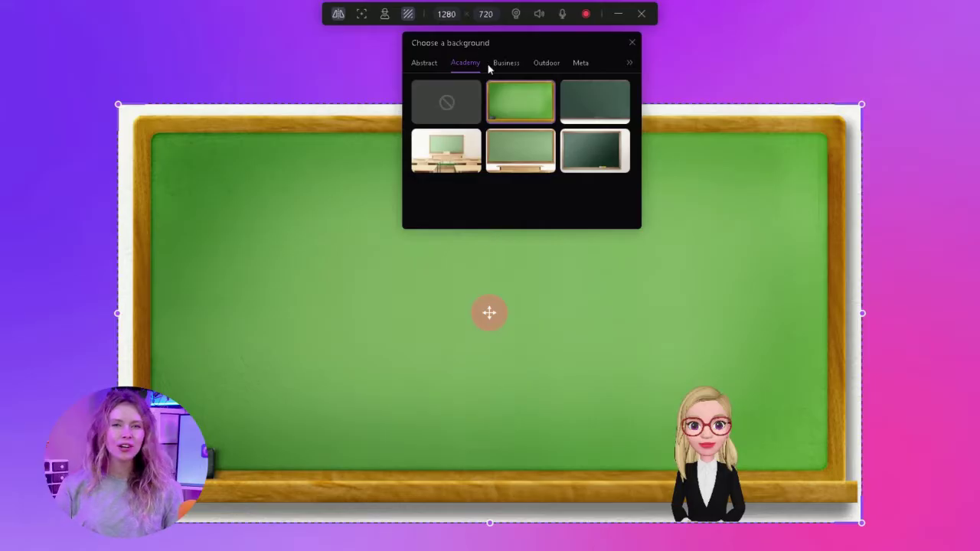
Step: Compare the chalkboard backgrounds and settle on the green chalkboard classroom with desks
click(594, 103)
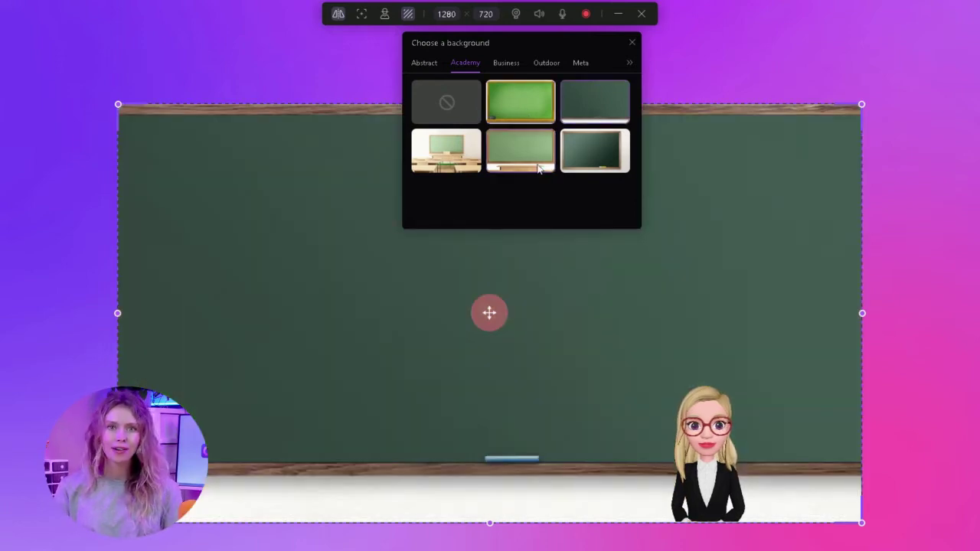
click(513, 160)
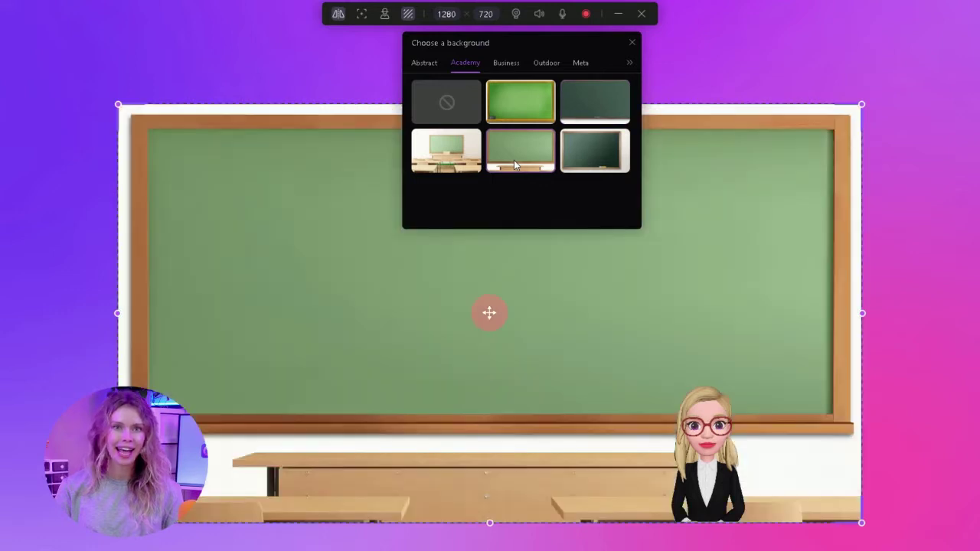
click(464, 160)
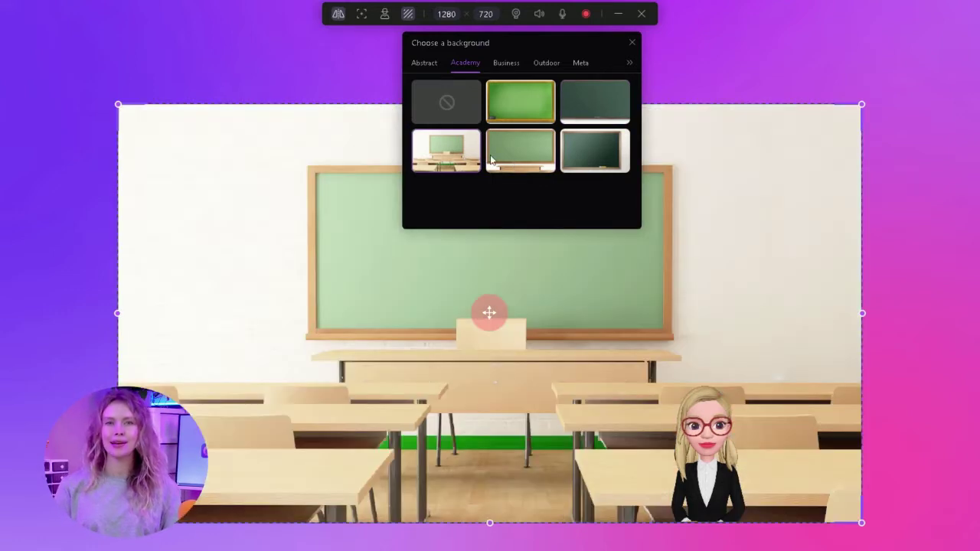
click(590, 158)
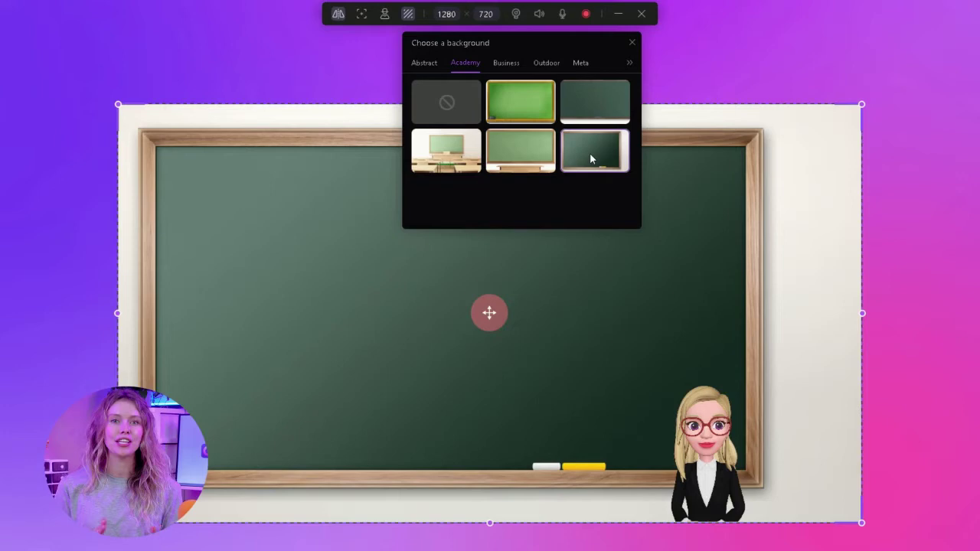
click(522, 161)
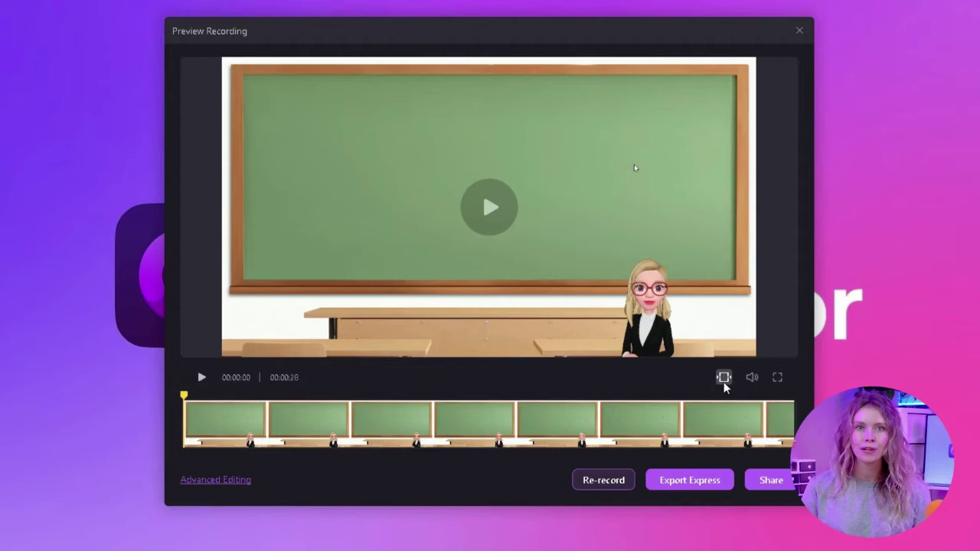
Step: Trim the end of the recorded classroom avatar clip in Preview Recording
click(724, 376)
drag(793, 417, 339, 401)
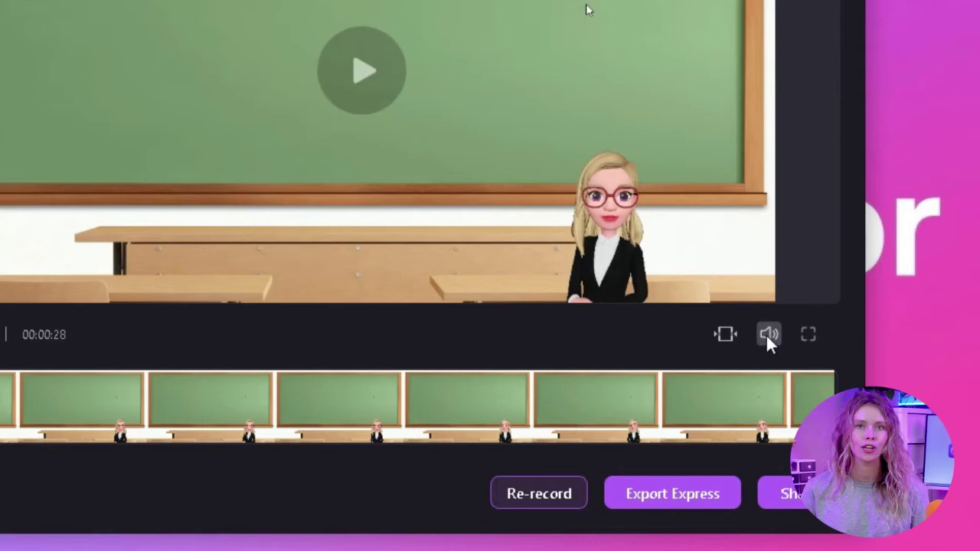
mouse_move(765, 337)
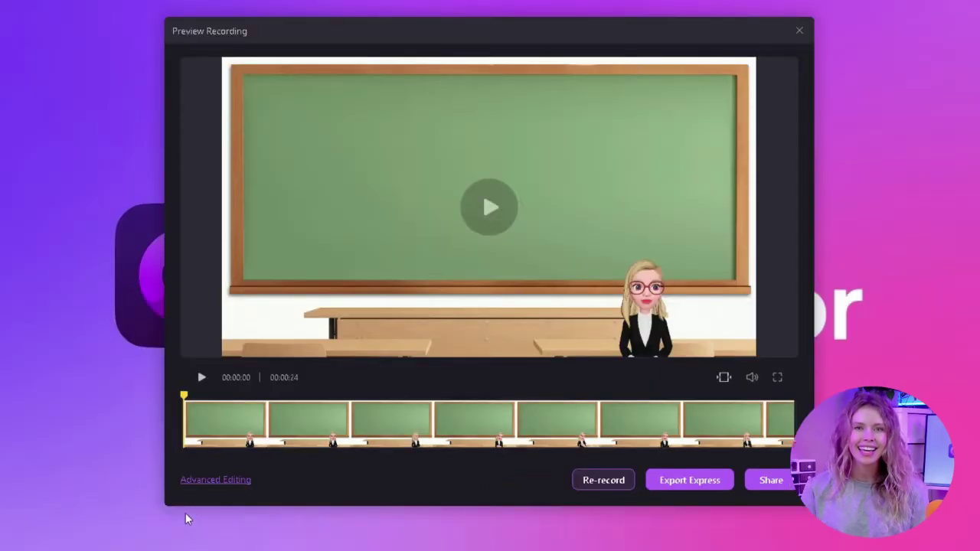
Step: Open the recording in Advanced Editing and scrub the playhead to around 00:00:10
click(212, 480)
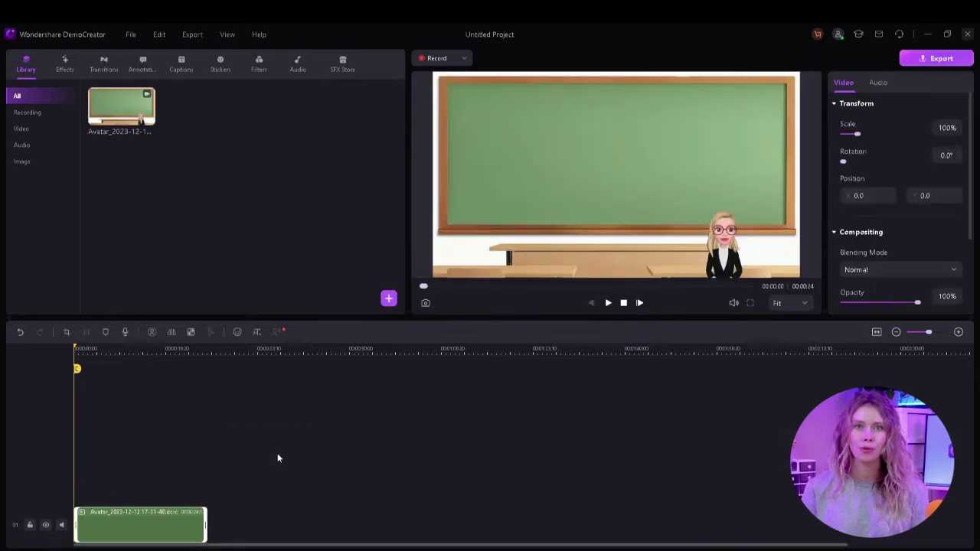
click(131, 349)
mouse_move(131, 349)
mouse_down()
mouse_move(128, 362)
mouse_move(74, 372)
mouse_move(161, 383)
mouse_move(111, 360)
mouse_up()
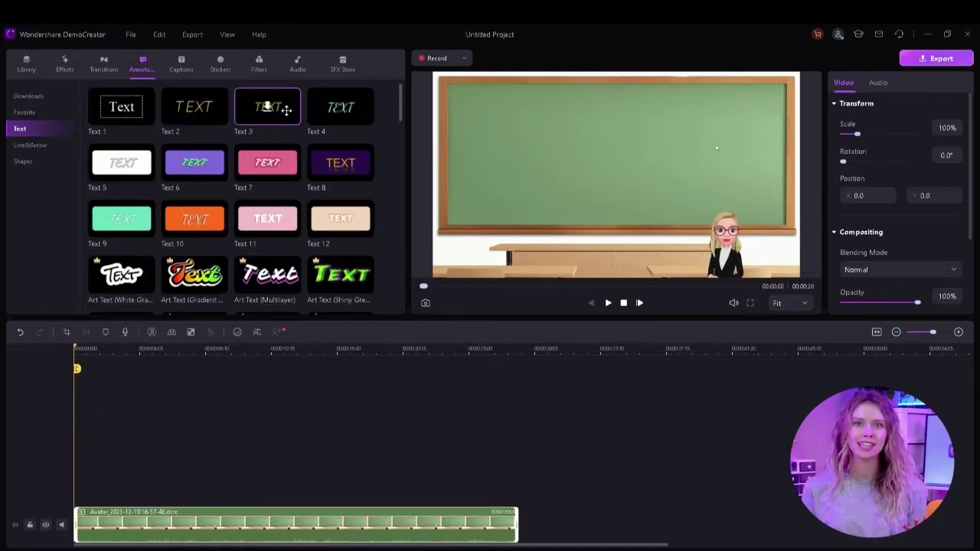
Step: Add the Text 3 preset as 'My name is Amy', enlarge it, and adjust its shadow
mouse_move(282, 107)
mouse_down()
mouse_move(223, 362)
mouse_move(80, 507)
mouse_move(125, 498)
mouse_up()
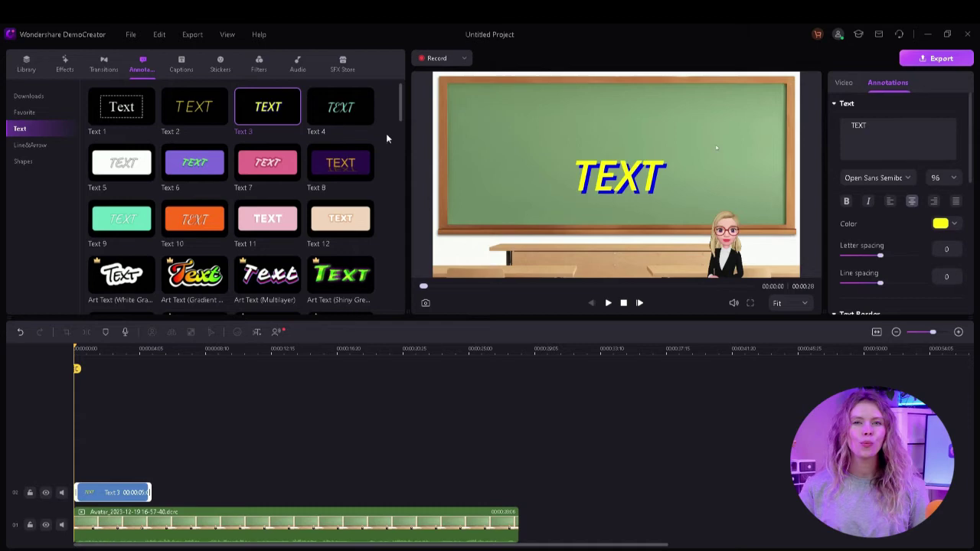
click(647, 180)
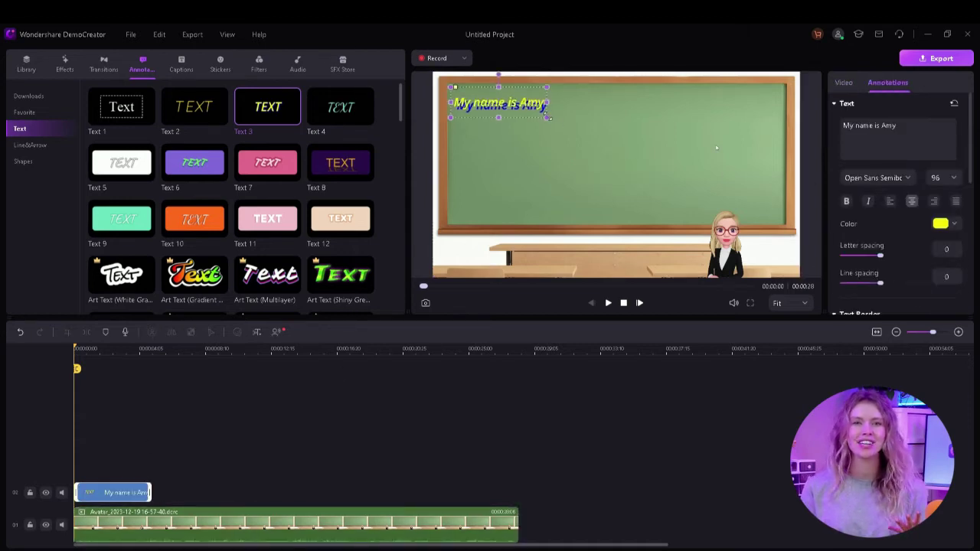
mouse_move(548, 116)
mouse_down()
mouse_move(568, 125)
mouse_move(559, 124)
mouse_up()
scroll(888, 309, down, 5)
drag(864, 298, 856, 298)
Step: Return to the media library and look at the media import options
click(26, 63)
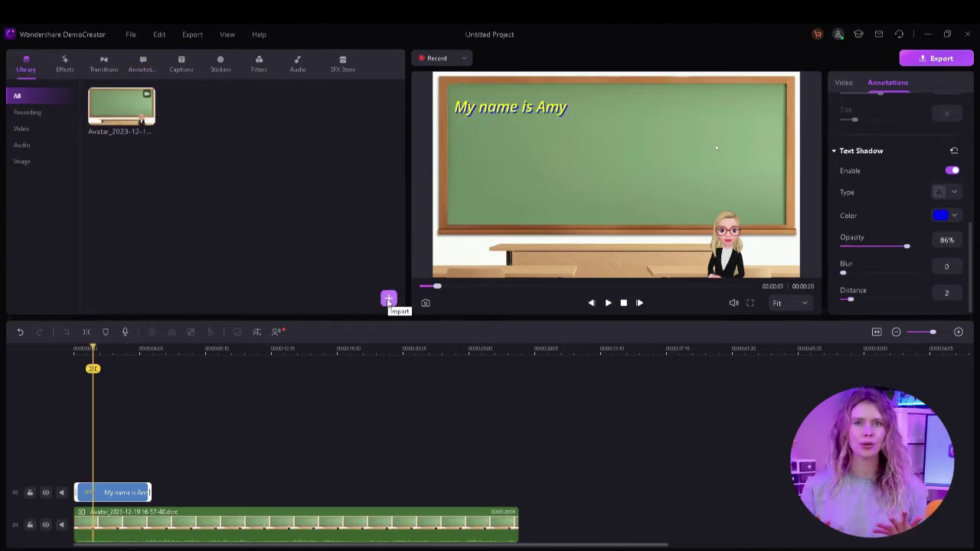
click(388, 299)
click(418, 321)
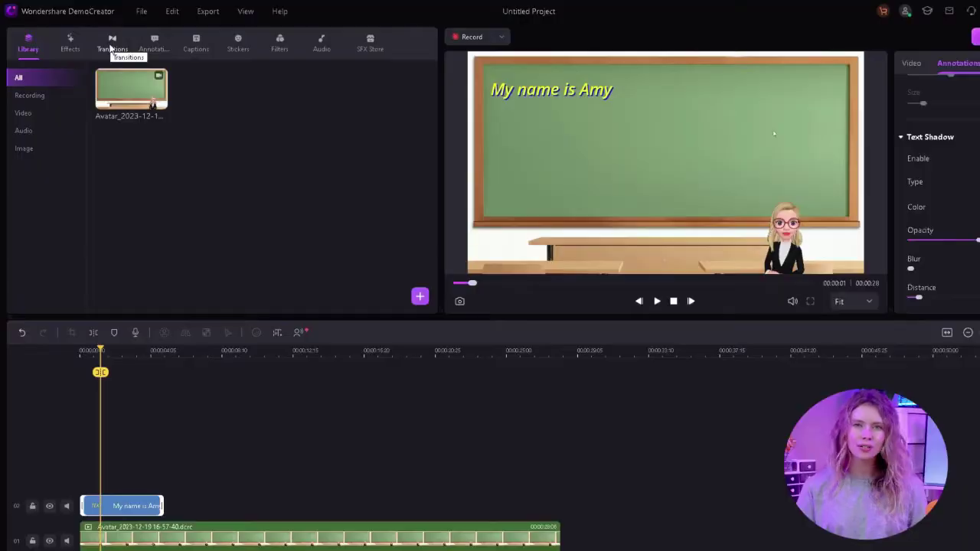
Step: Put the Basic Orb 1 transition on the 'My name is Amy' clip's end and preview it
click(112, 40)
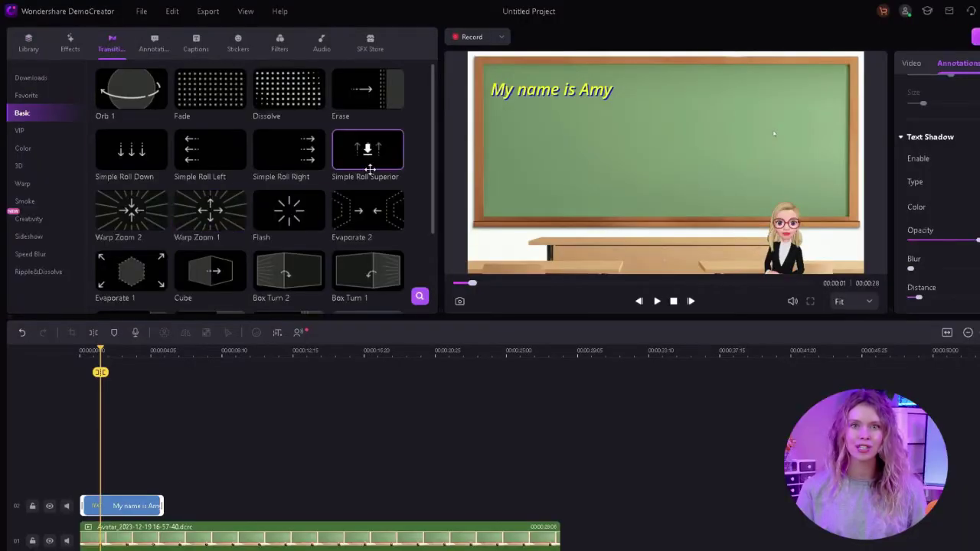
drag(130, 91, 170, 501)
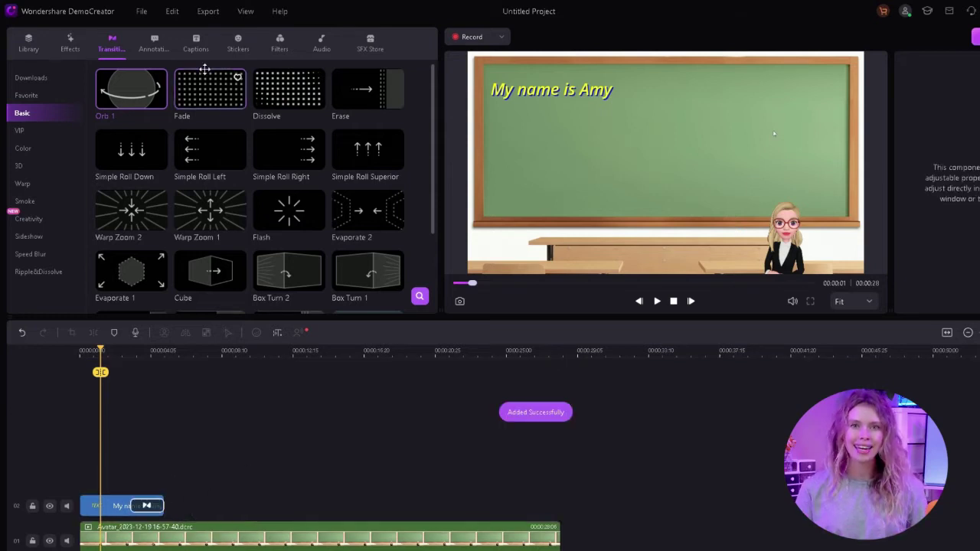
key(space)
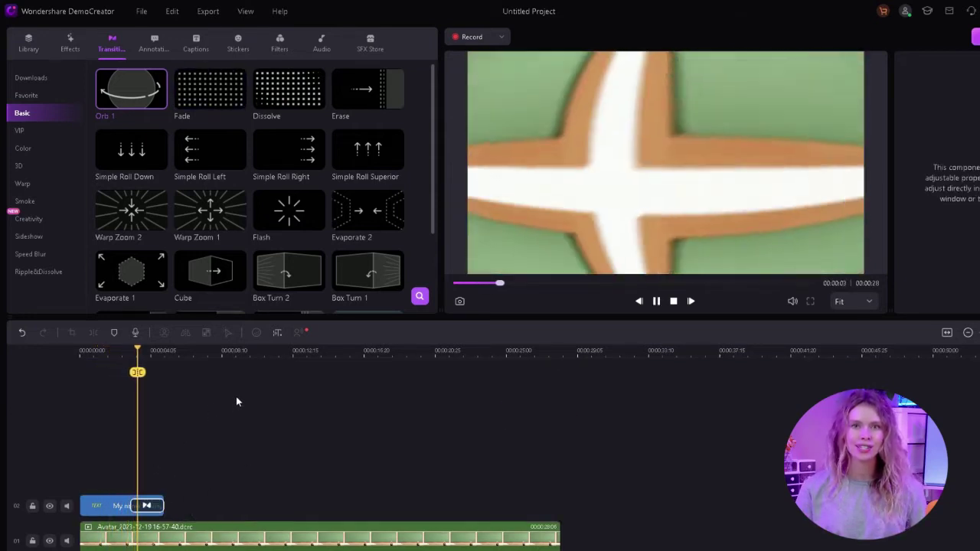
key(space)
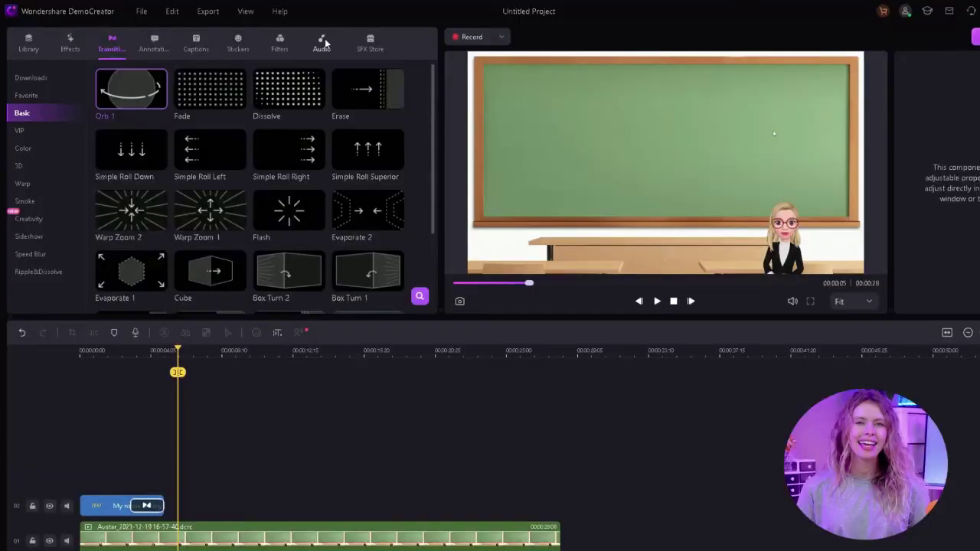
Step: Lay the BGM track Friends Forever on a new audio track 03 beneath the clips
click(321, 43)
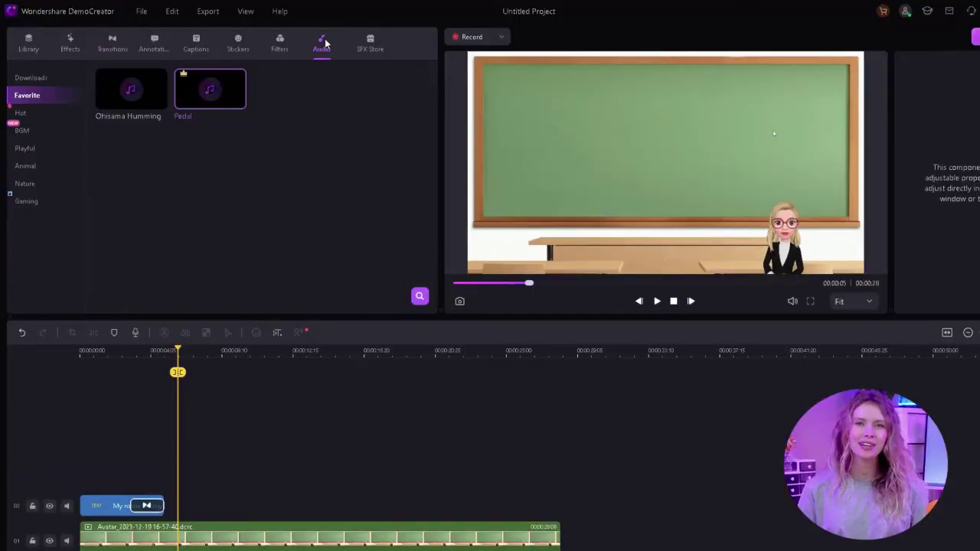
click(21, 131)
scroll(302, 188, down, 3)
click(288, 134)
drag(289, 134, 224, 460)
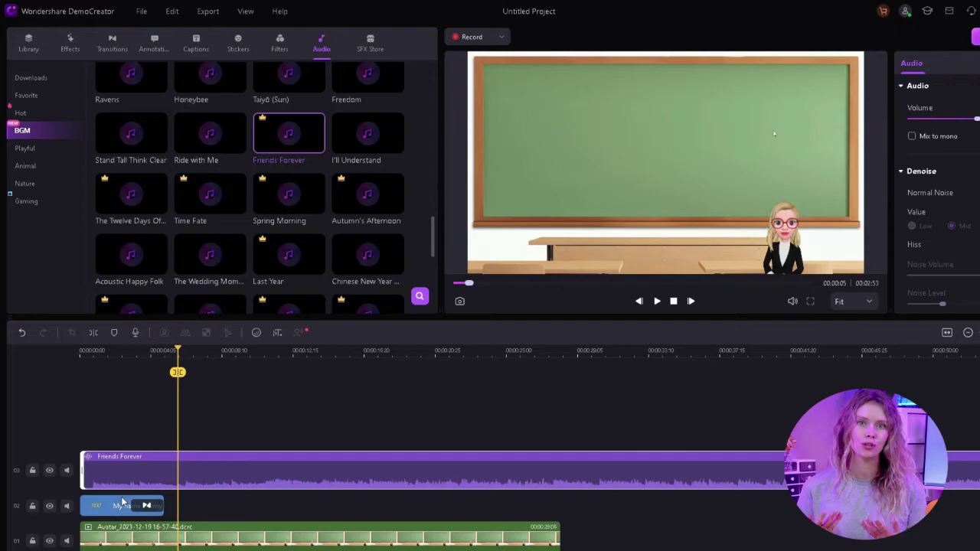
click(157, 502)
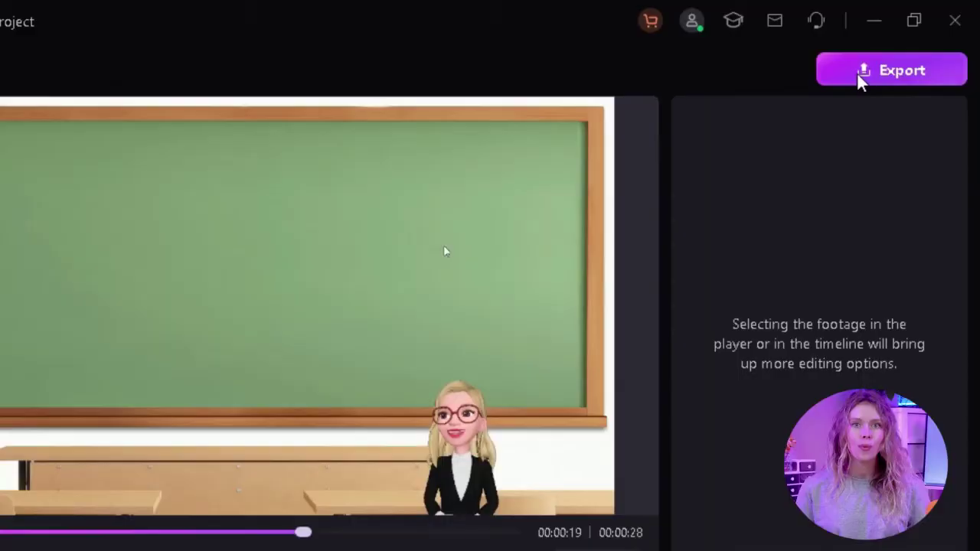
Step: Open Export, keep MP4 format, and choose Vertical Video at 1080×1920
click(858, 75)
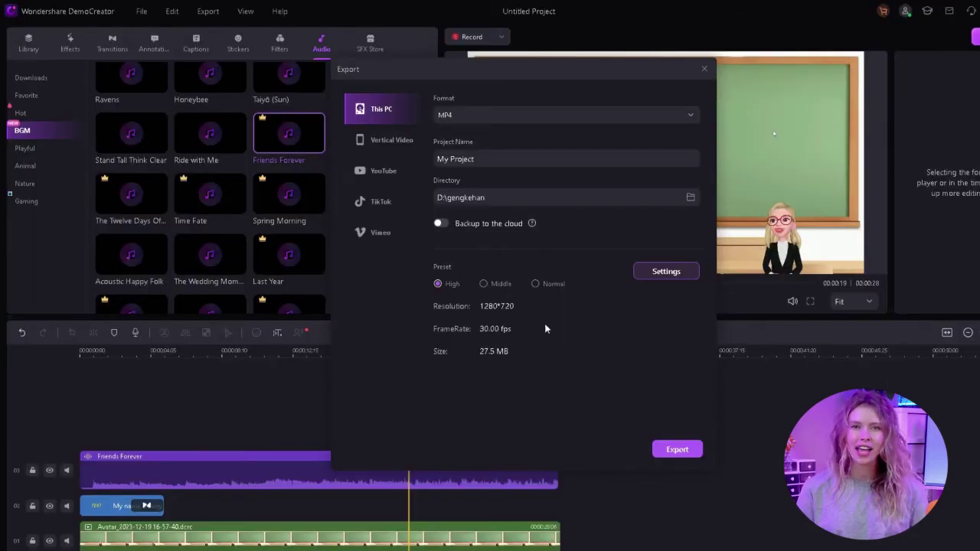
click(516, 114)
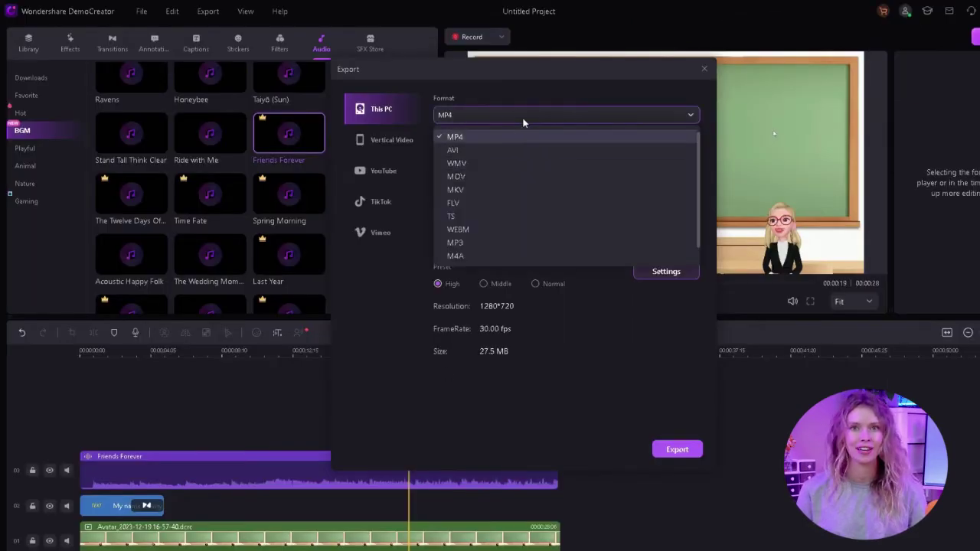
click(451, 135)
click(391, 143)
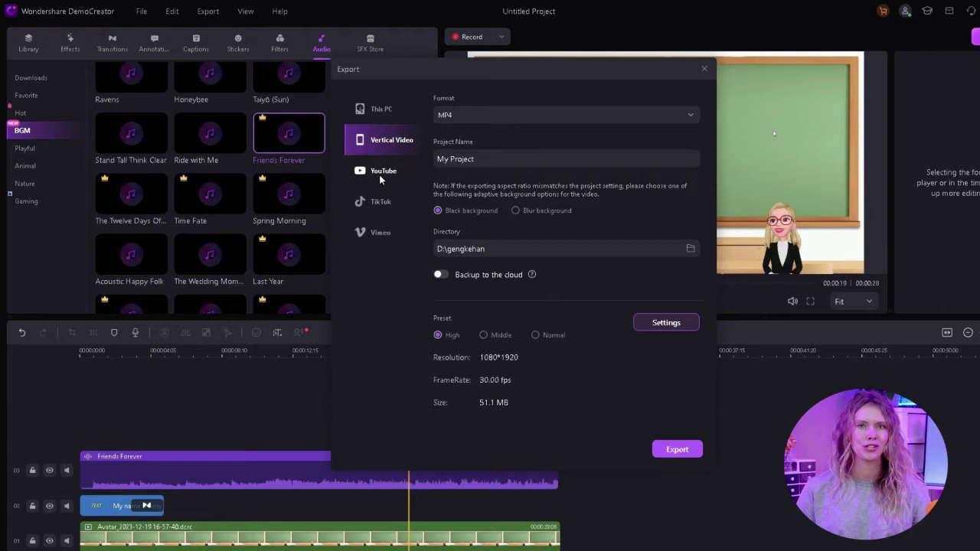